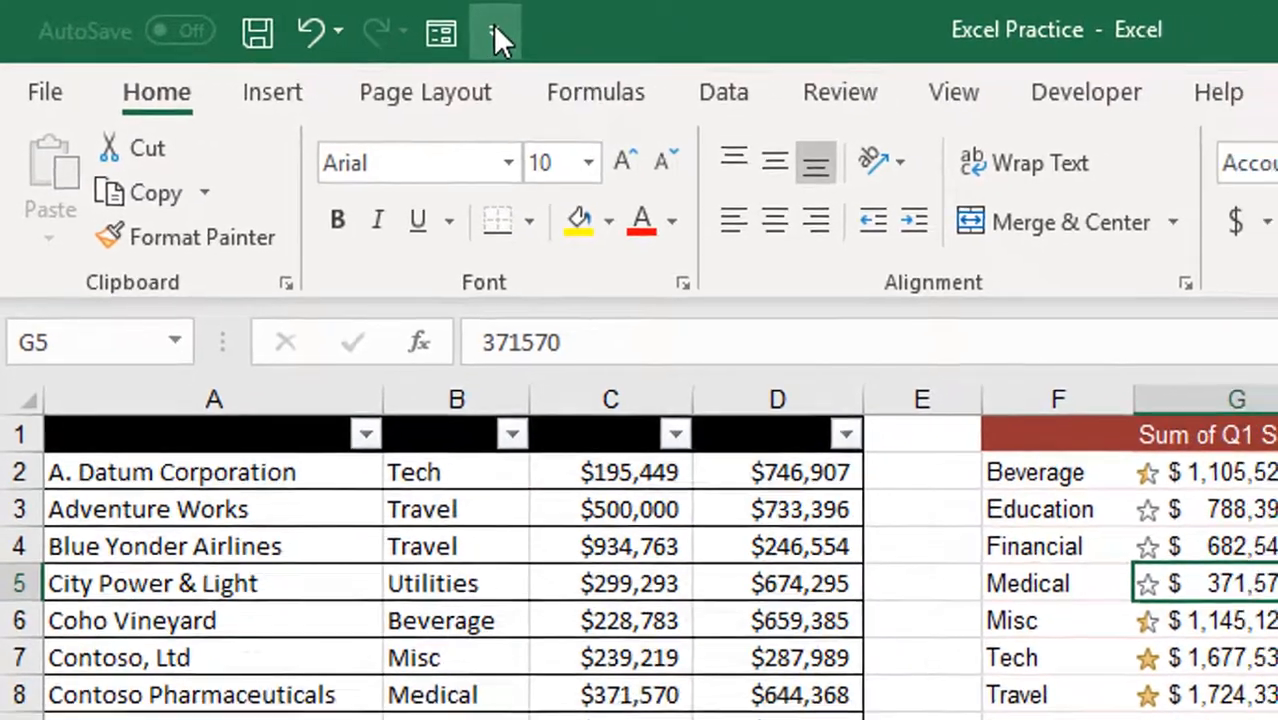
Step: Add the Camera command from the All Commands list to the Quick Access Toolbar for all documents
left_click(539, 33)
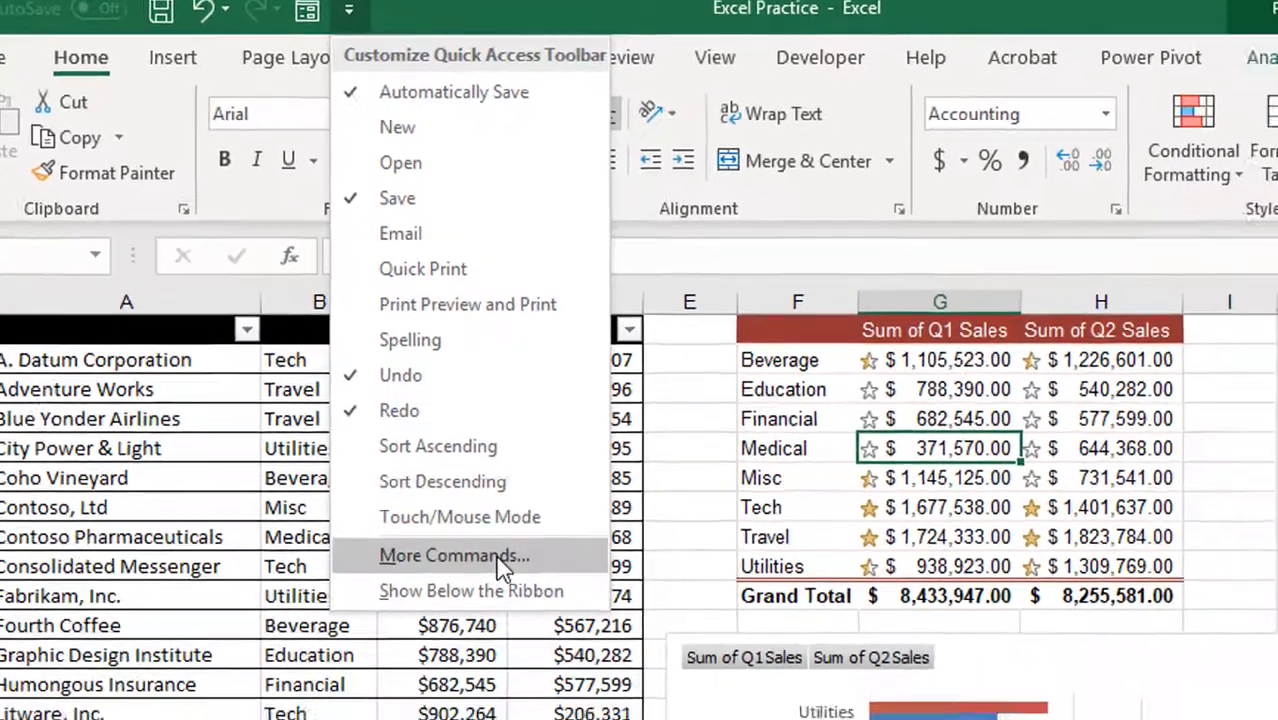
left_click(555, 636)
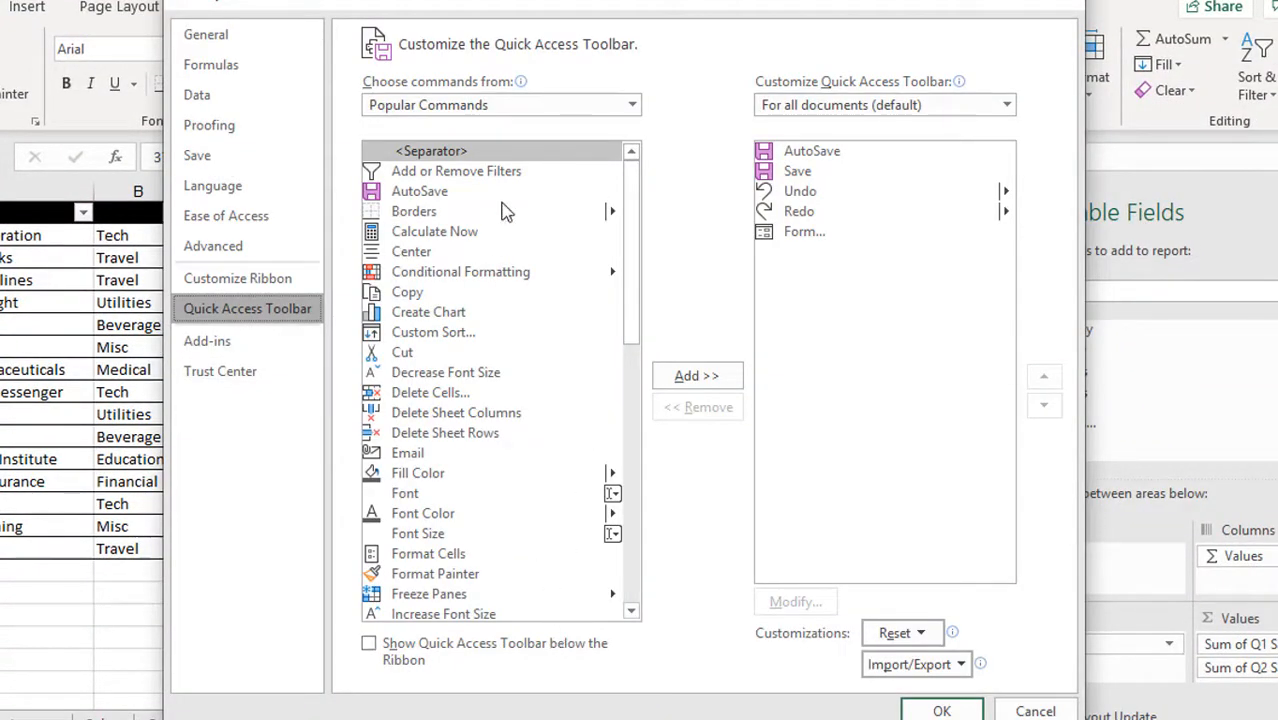
left_click(632, 107)
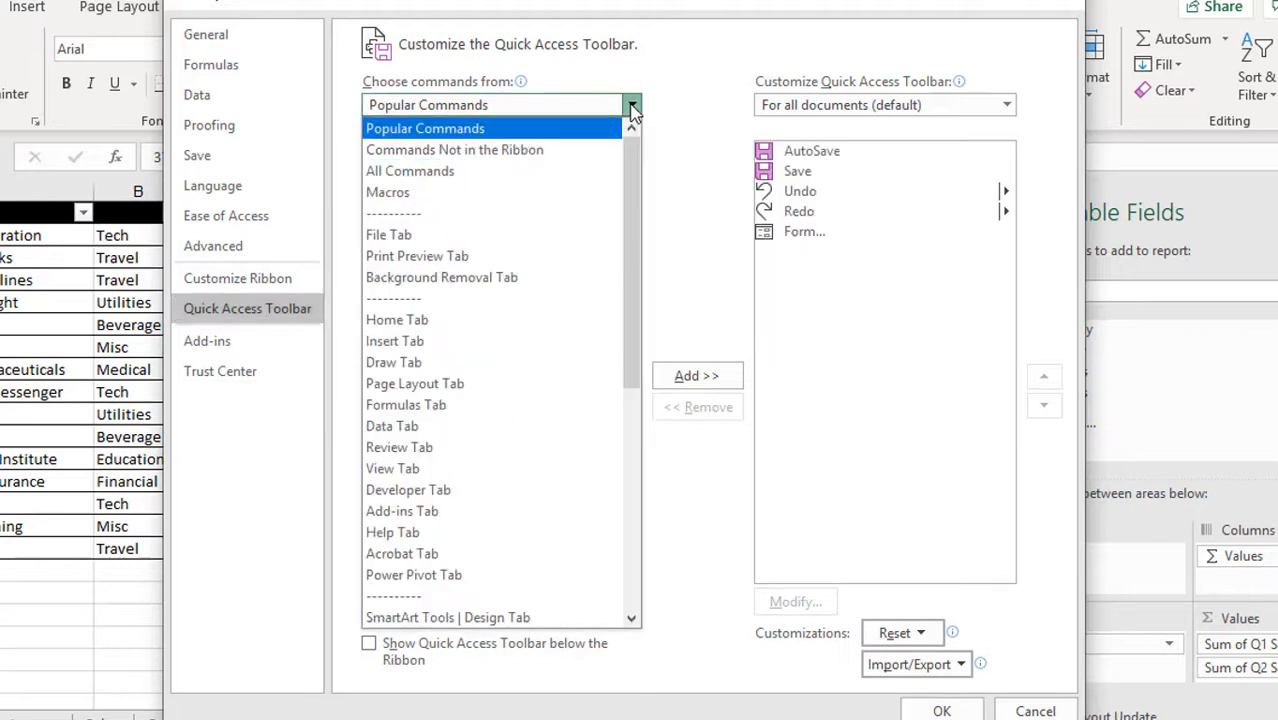
left_click(425, 166)
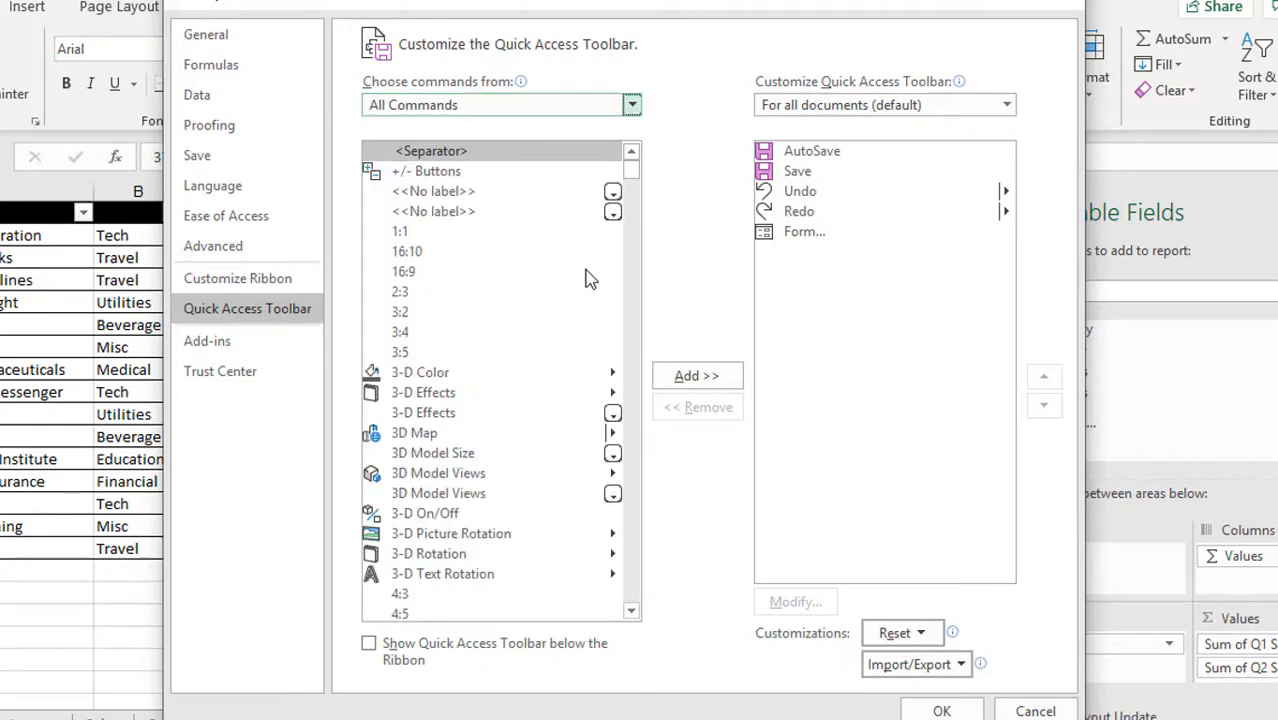
left_click_drag(632, 195, 632, 240)
left_click(400, 252)
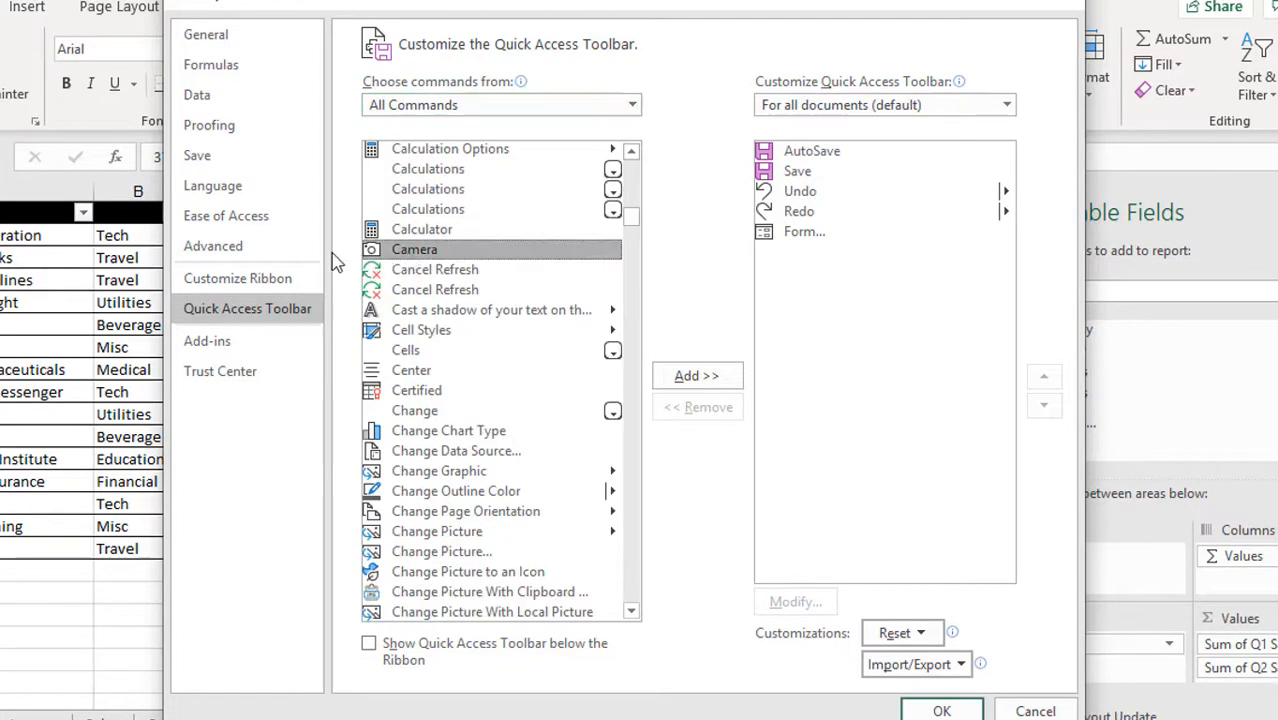
left_click(697, 376)
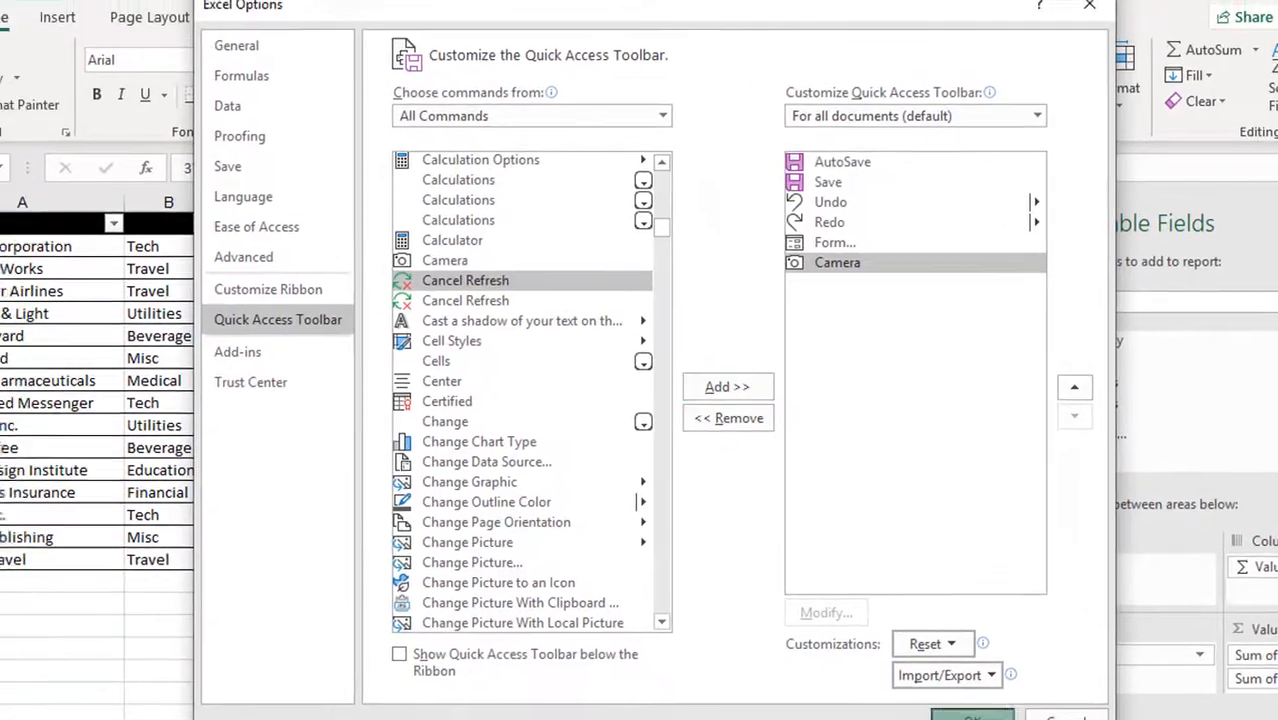
left_click(972, 716)
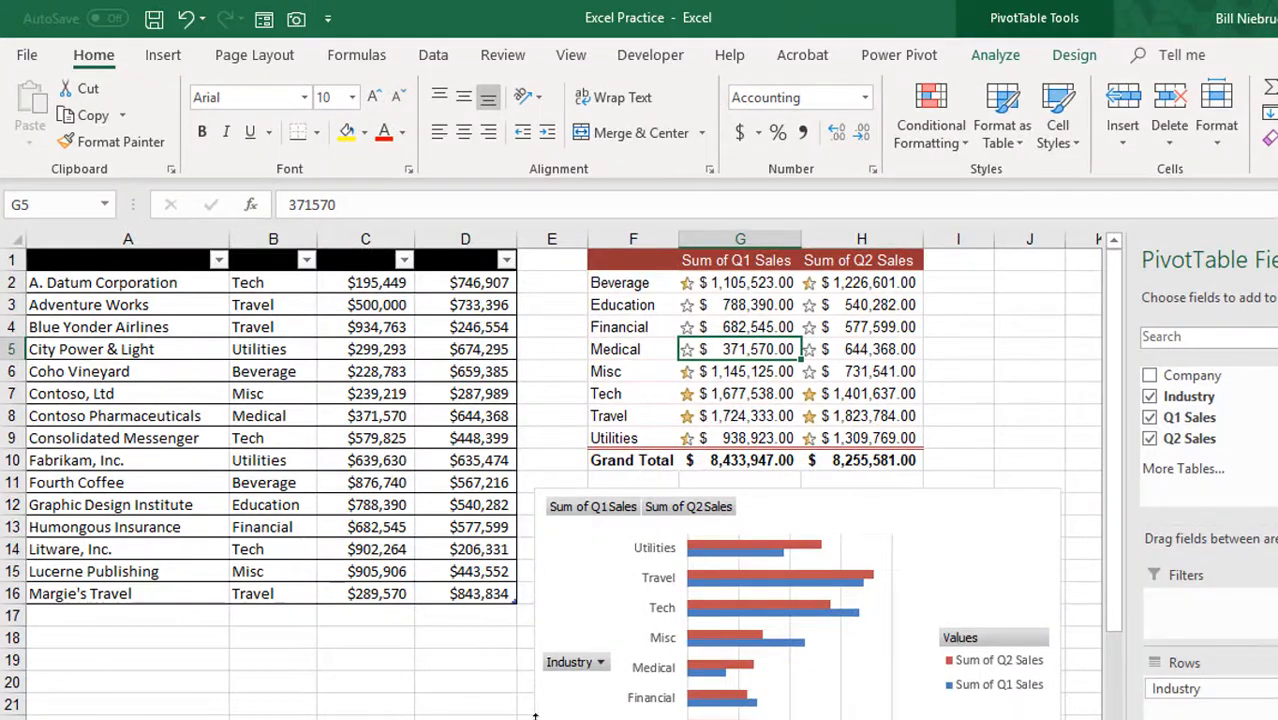
left_click(258, 371)
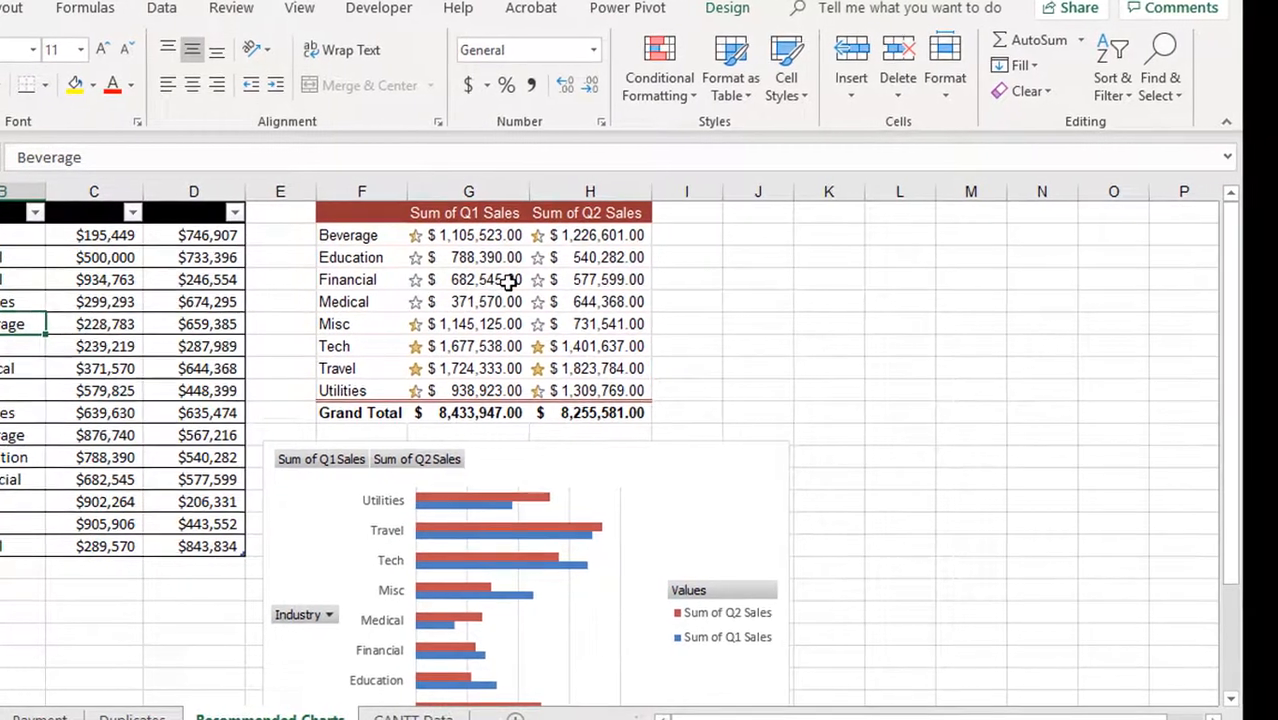
left_click(505, 287)
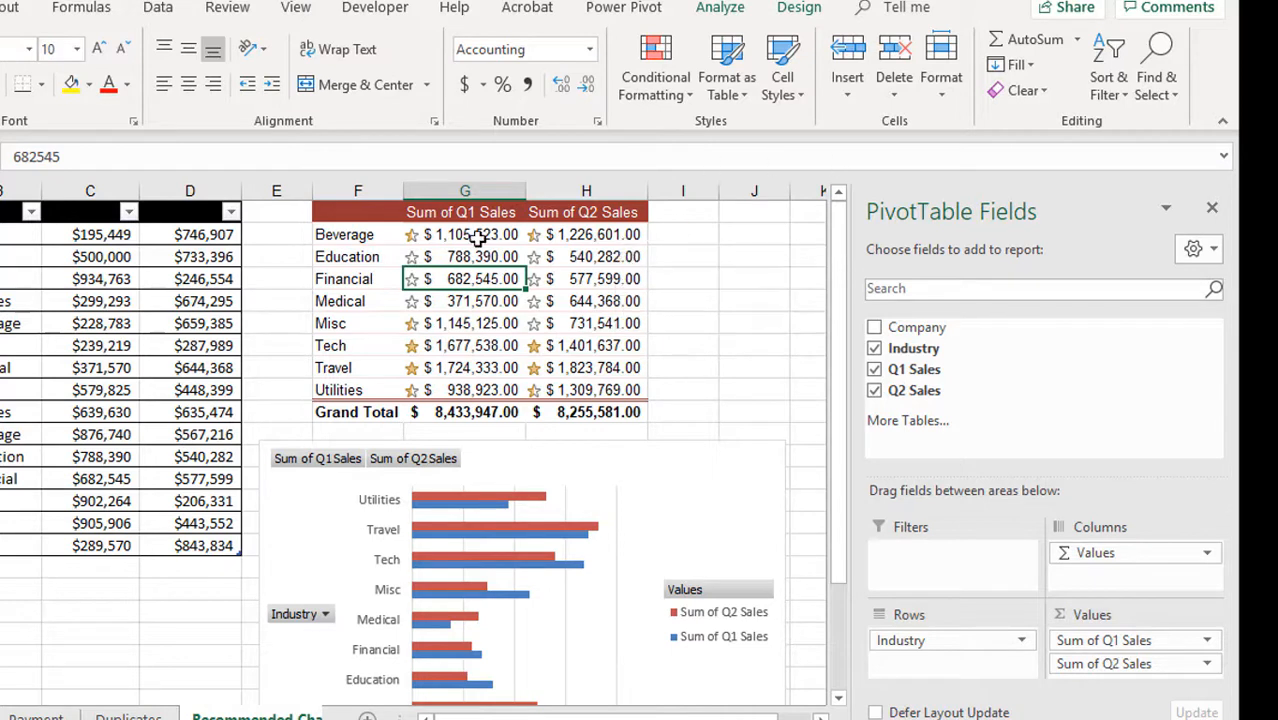
mouse_move(419, 223)
mouse_move(541, 355)
left_click(693, 346)
Step: Capture the PivotTable range F1:H10 with the Camera tool and place its linked picture near cell A2 of the Quarterly Sales Dashboard sheet
left_click_drag(358, 212, 358, 412)
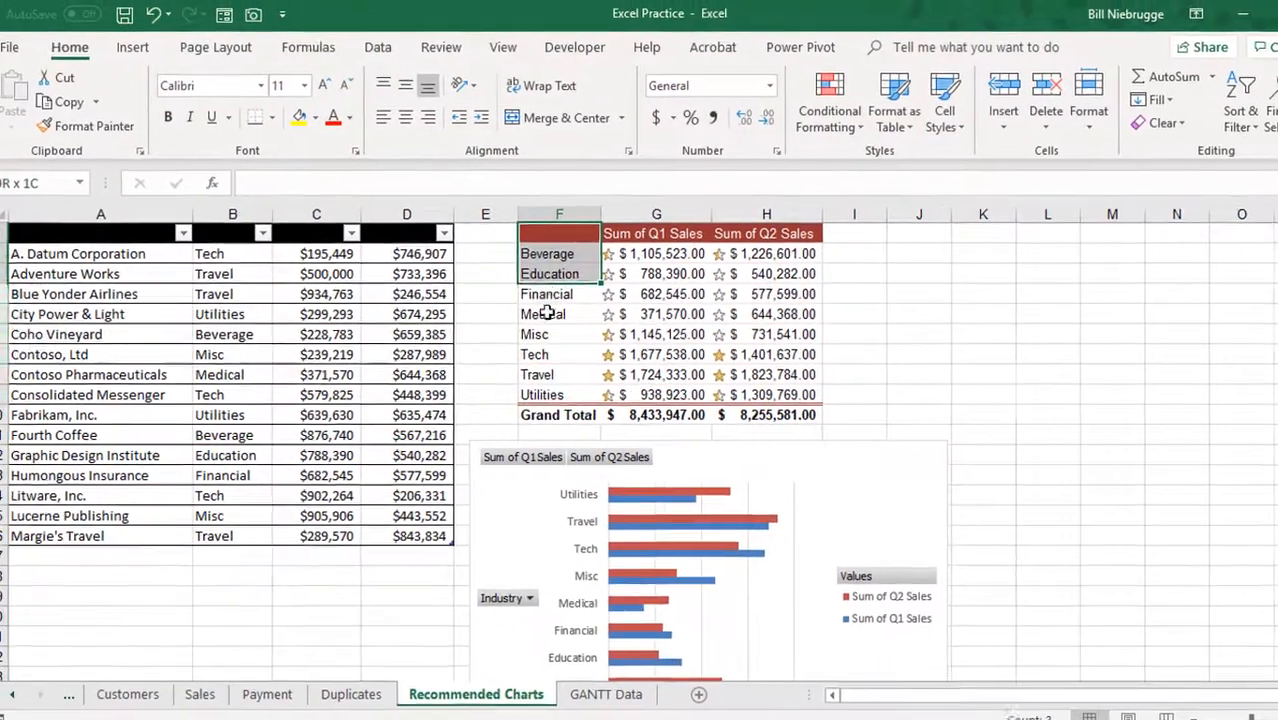
left_click_drag(570, 410, 750, 416)
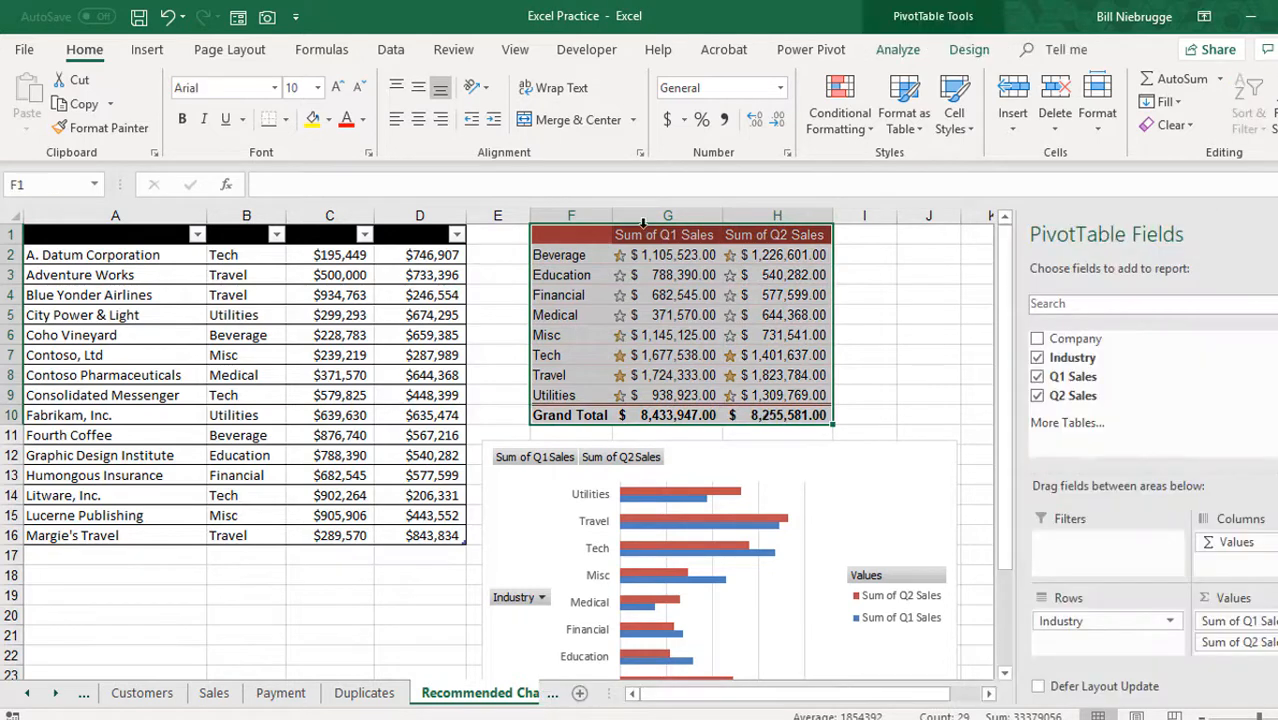
left_click(268, 20)
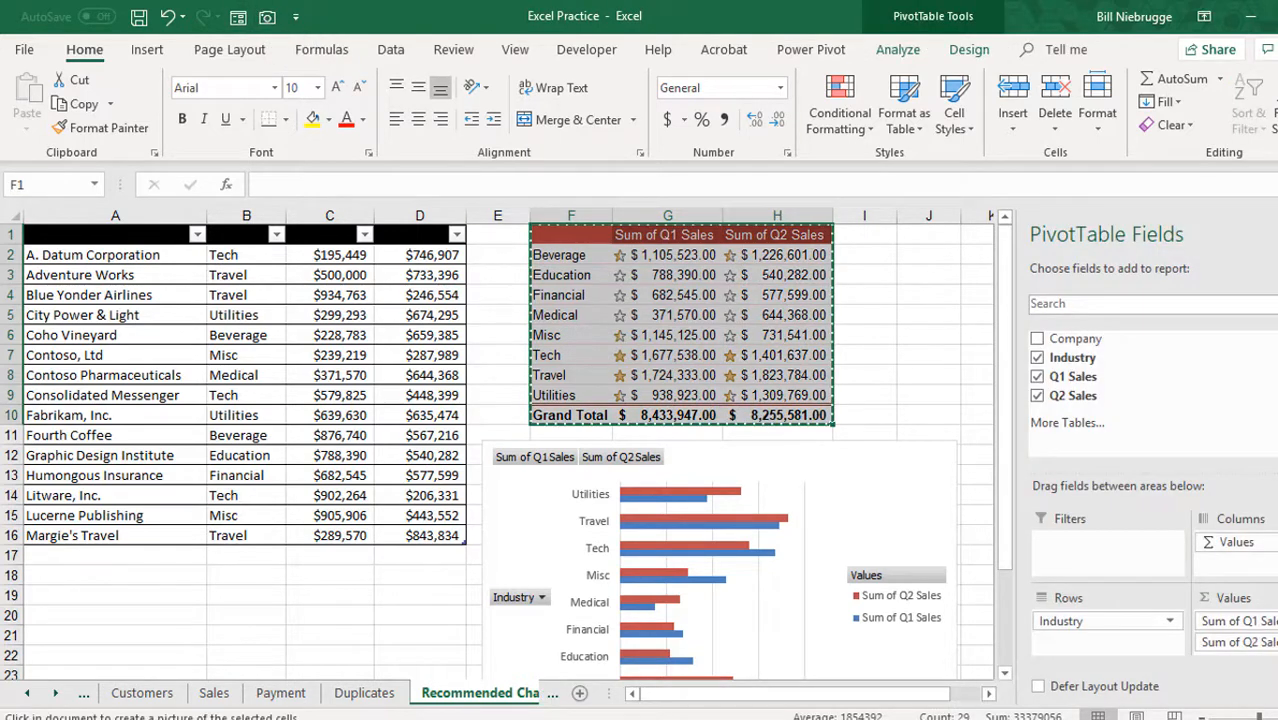
left_click(28, 694)
left_click(165, 695)
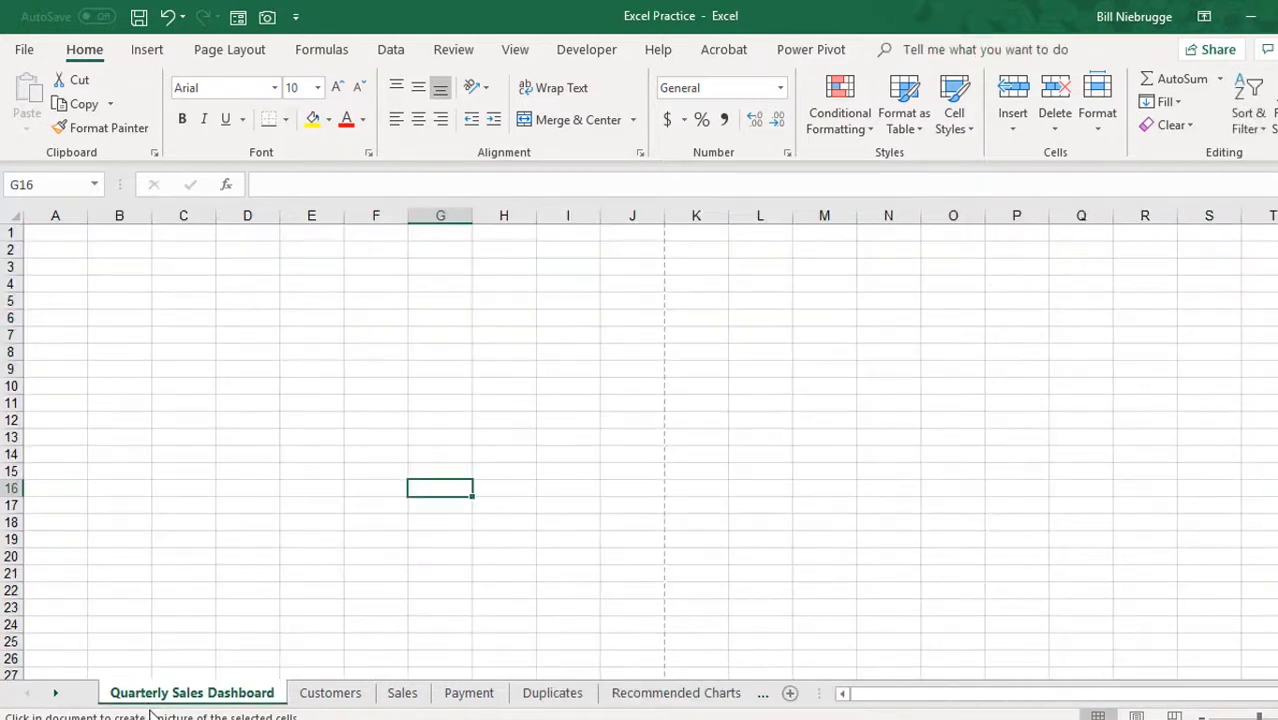
left_click(62, 247)
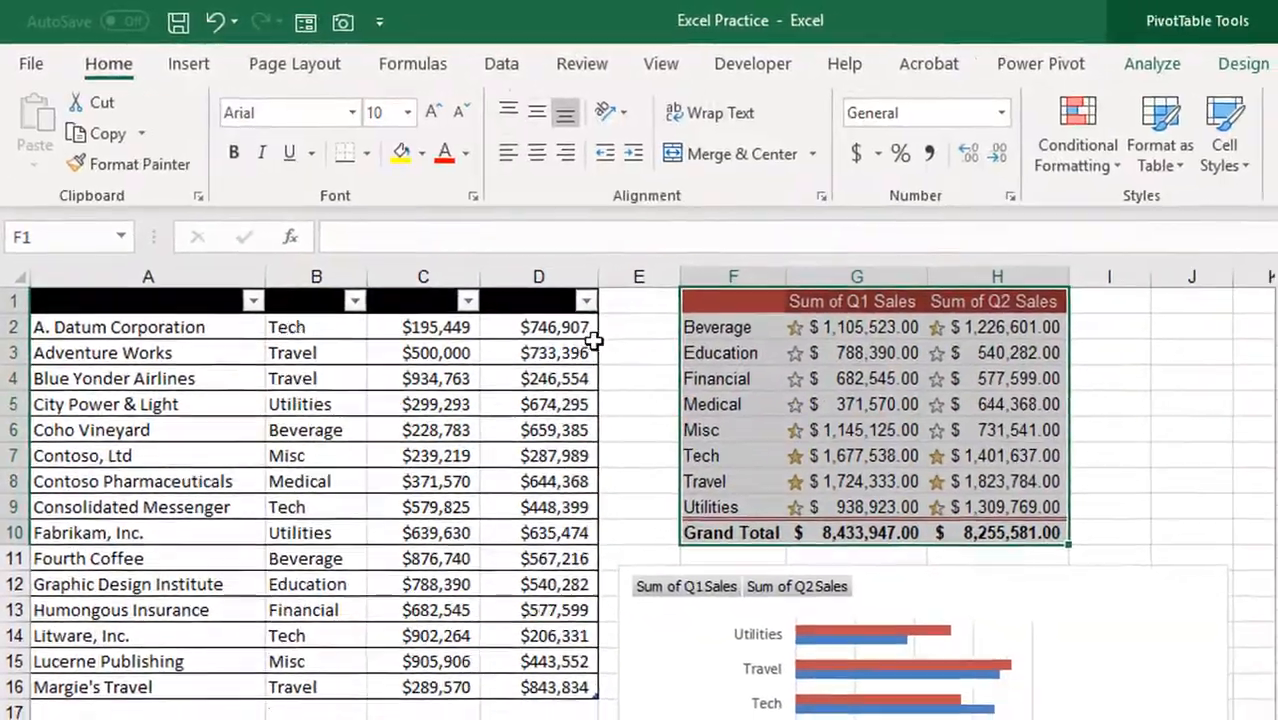
right_click(594, 341)
key("Escape")
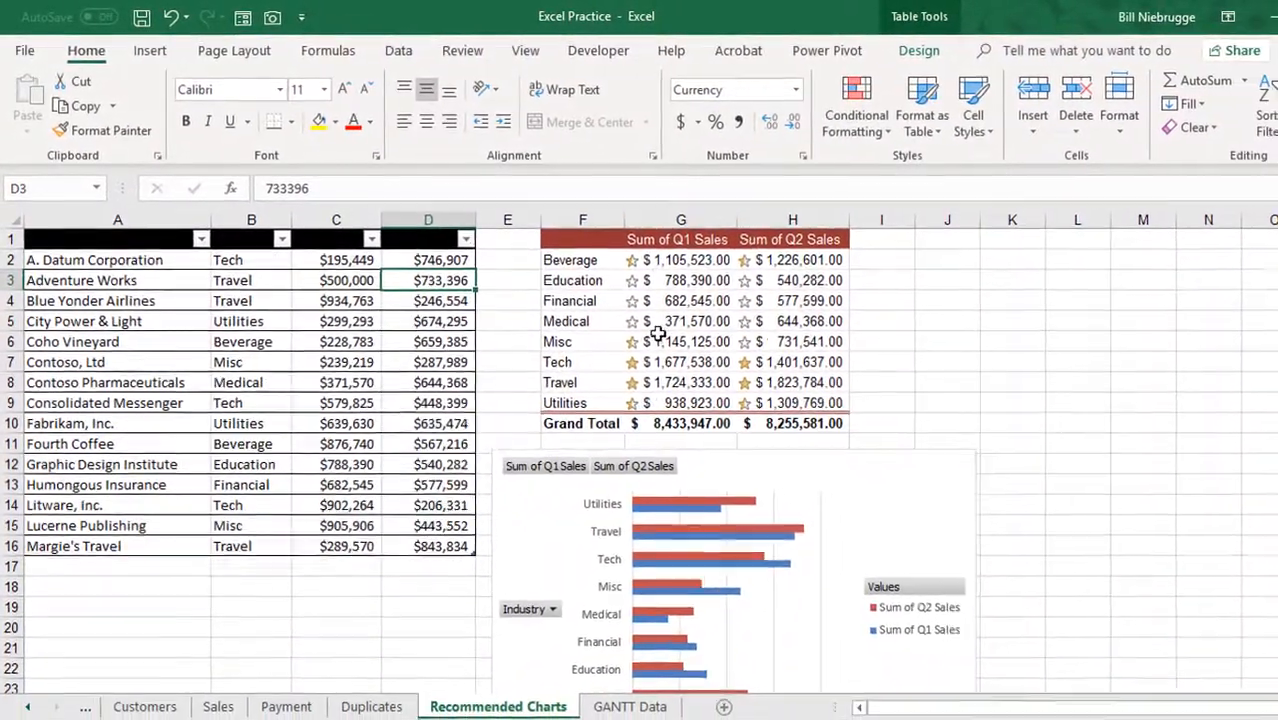
left_click(244, 341)
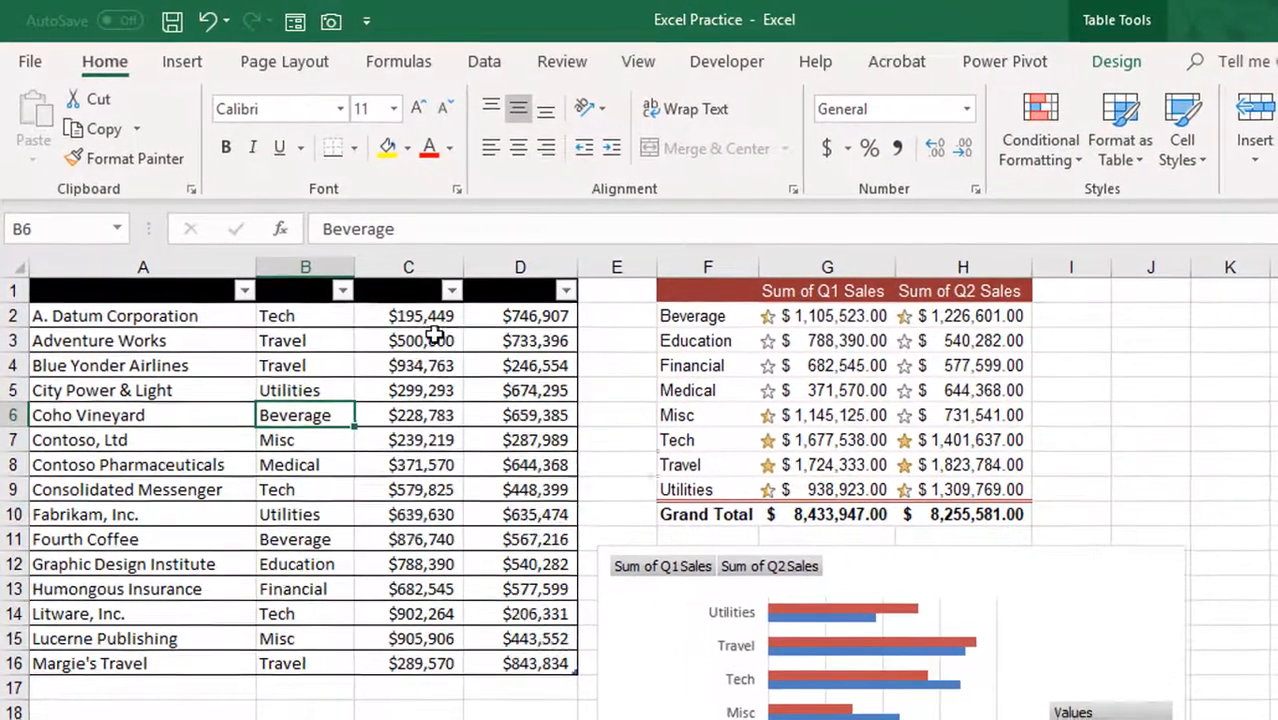
Step: Set the first sales amount for Adventure Works in cell C3 to 600,000
left_click(340, 279)
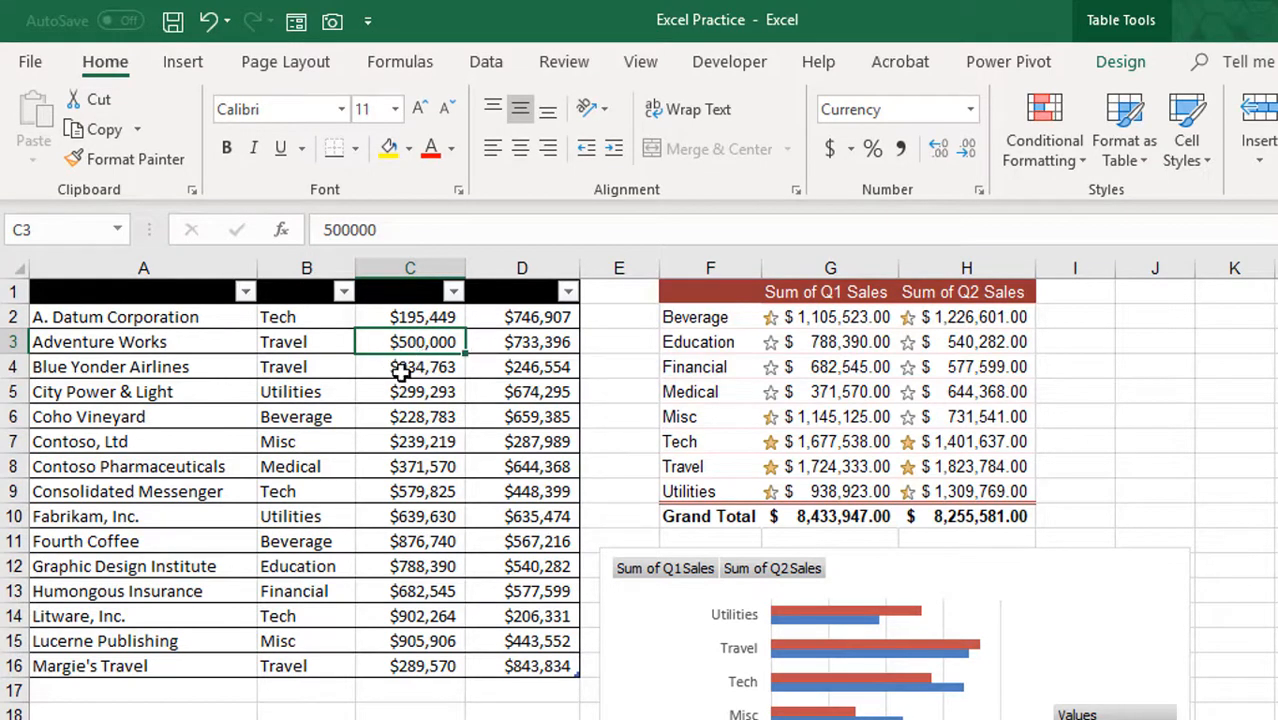
type("600")
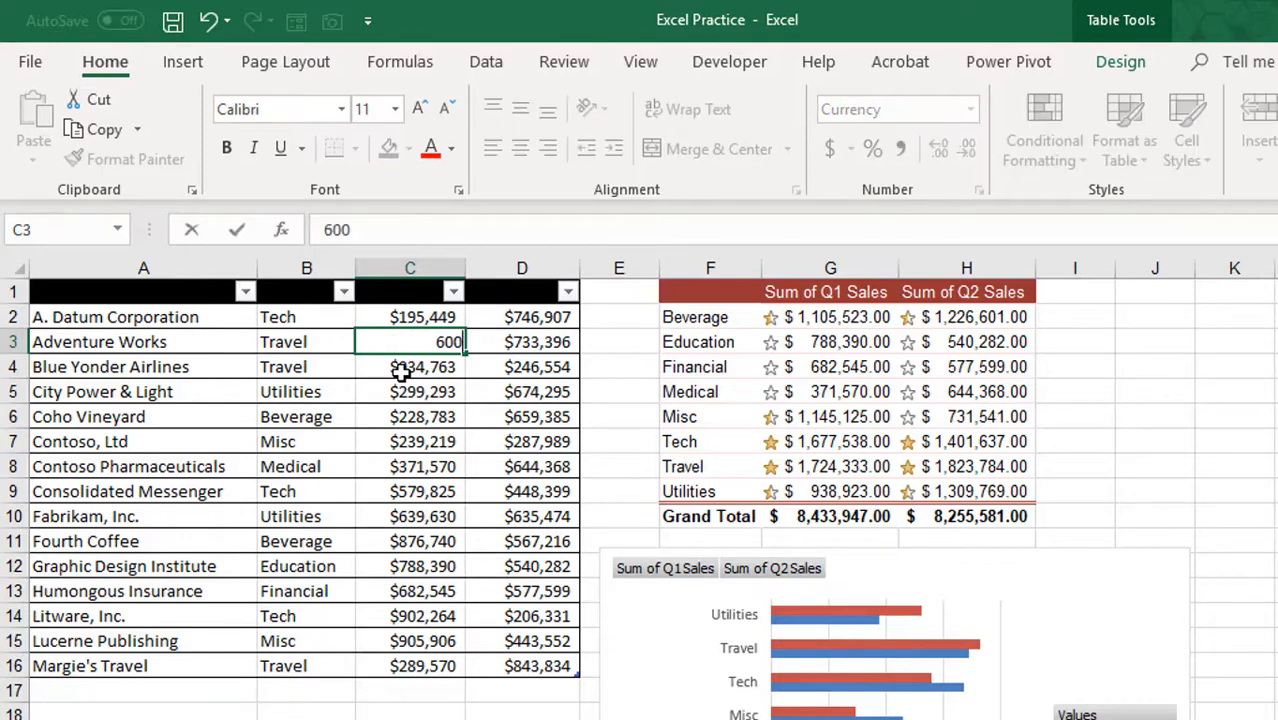
type(",000")
key("Return")
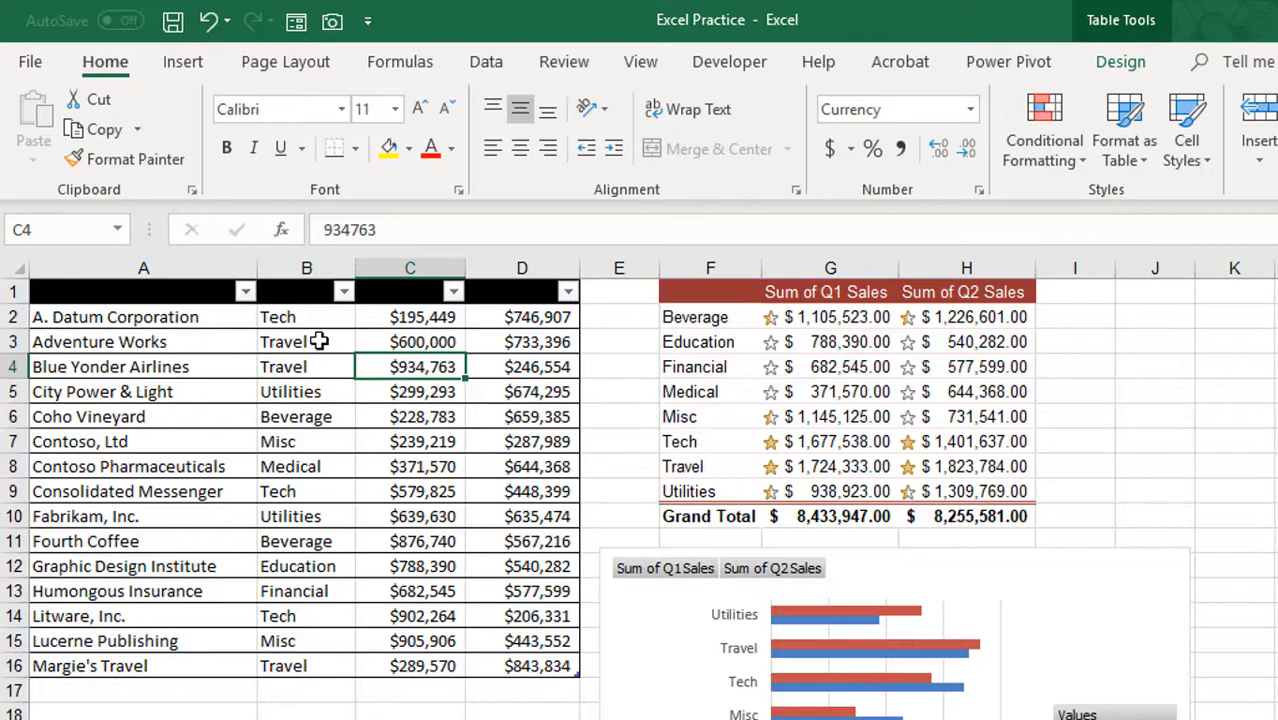
Step: Refresh the PivotTable from its source data and select the Travel row's Q1 sales total
left_click(852, 367)
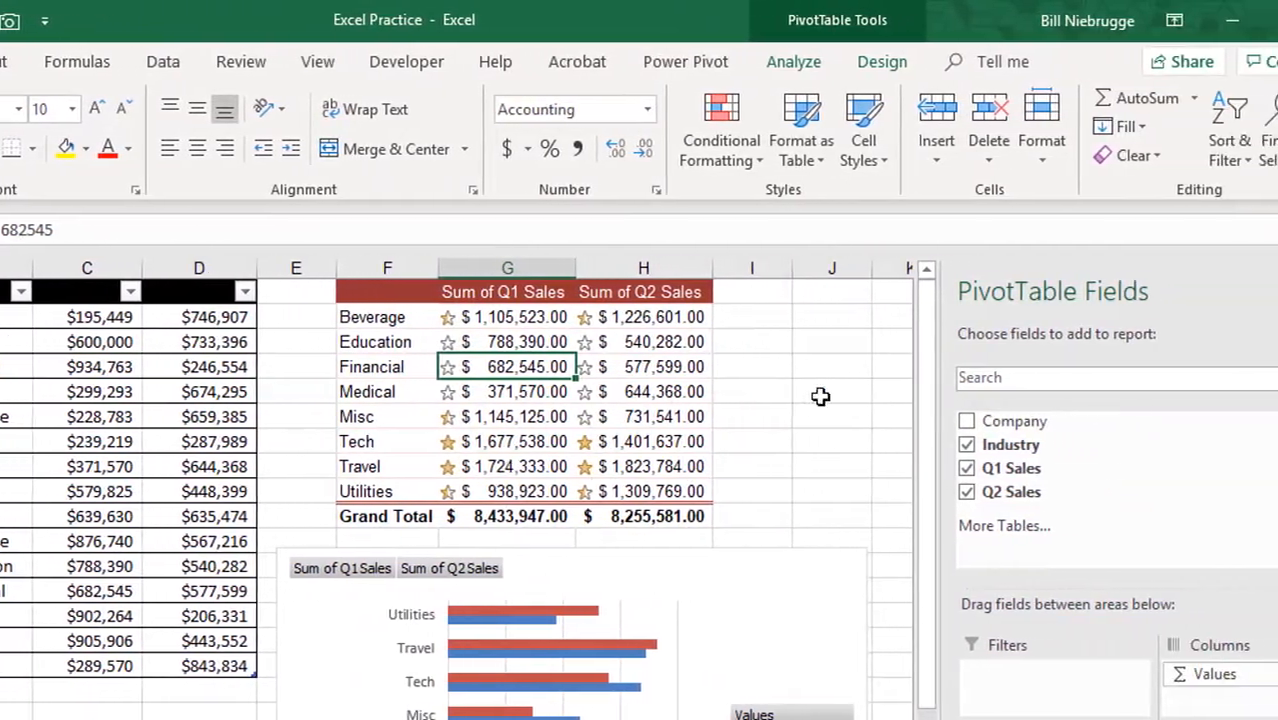
left_click(741, 63)
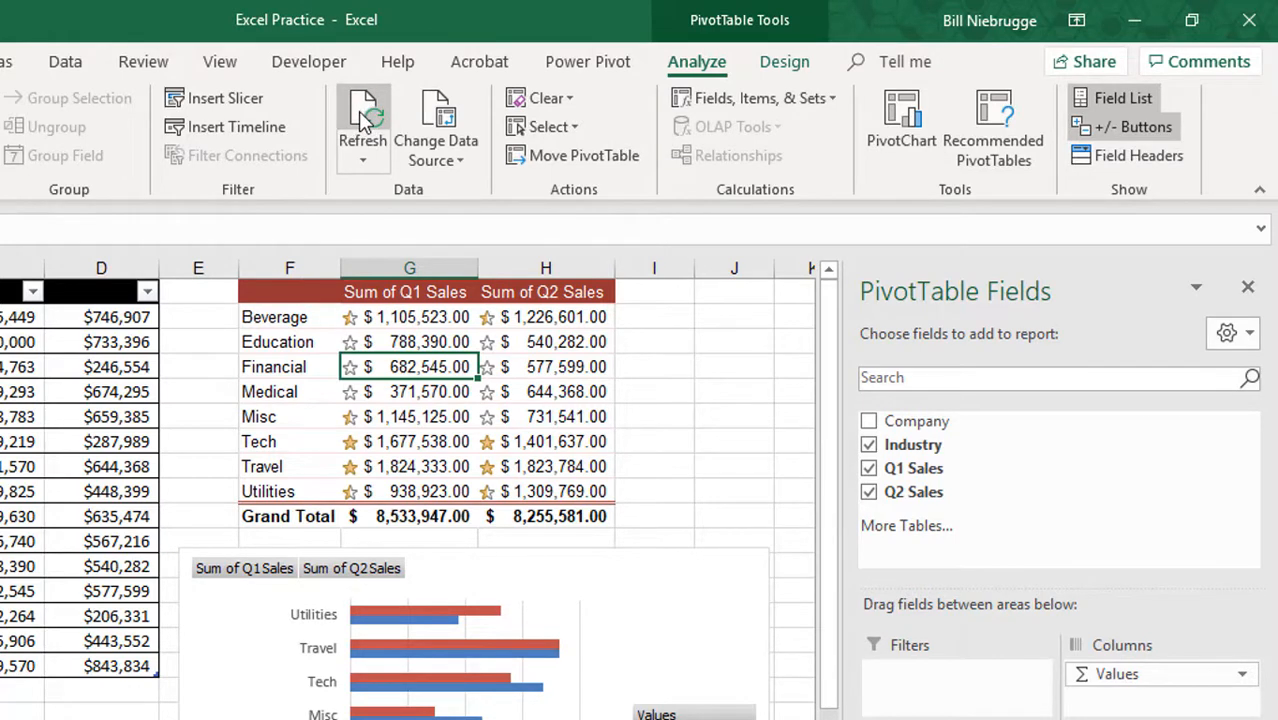
left_click(383, 467)
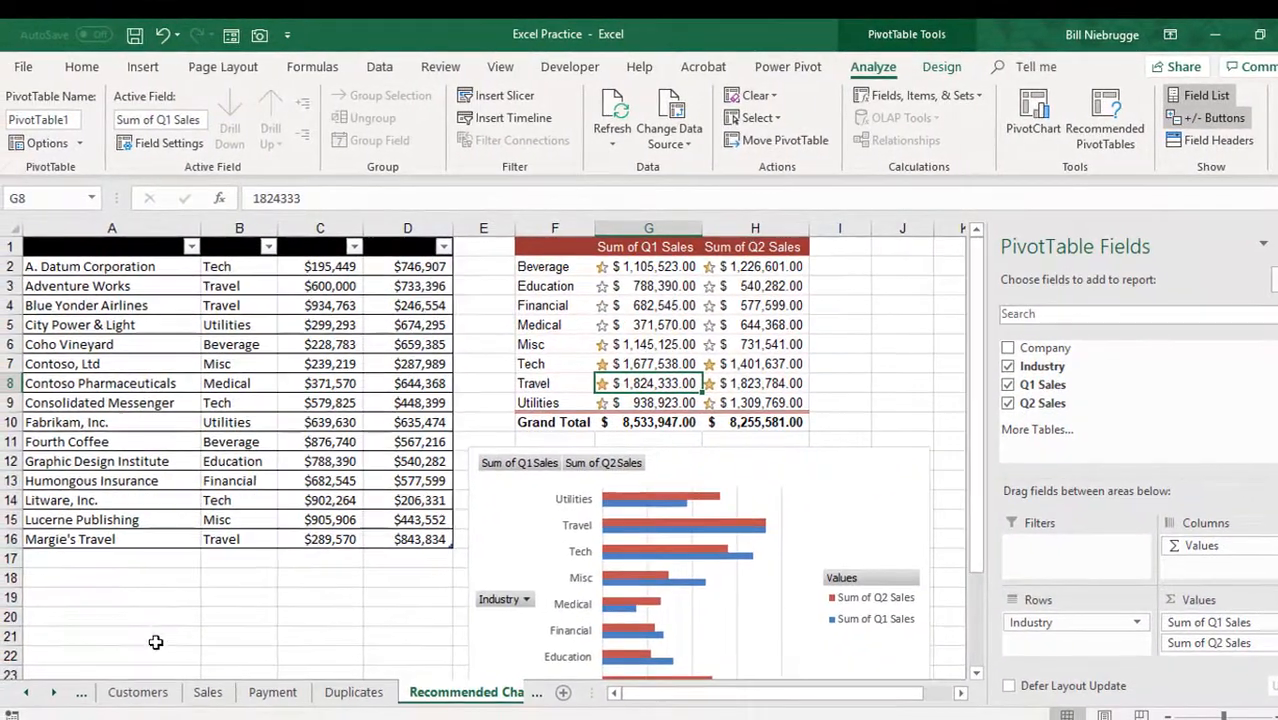
Step: Return to the Quarterly Sales Dashboard sheet and check the linked PivotTable picture for the updated Travel figures
left_click(28, 698)
left_click(122, 694)
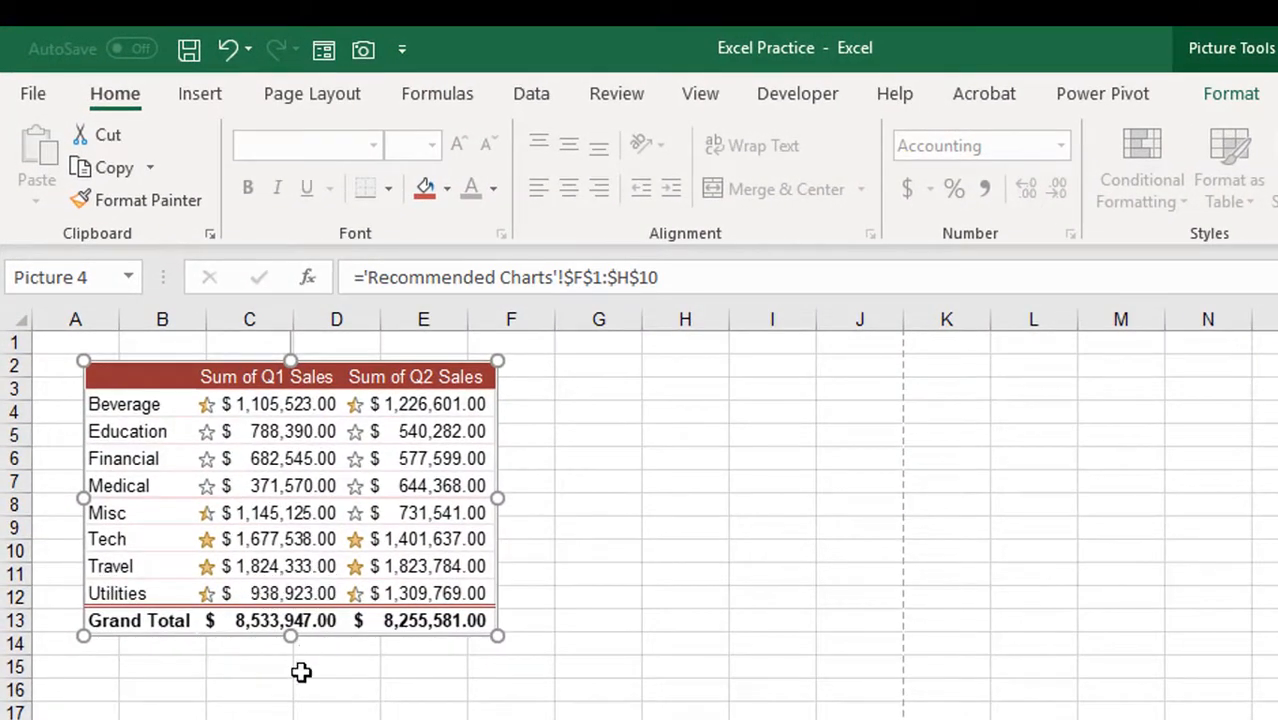
left_click(633, 545)
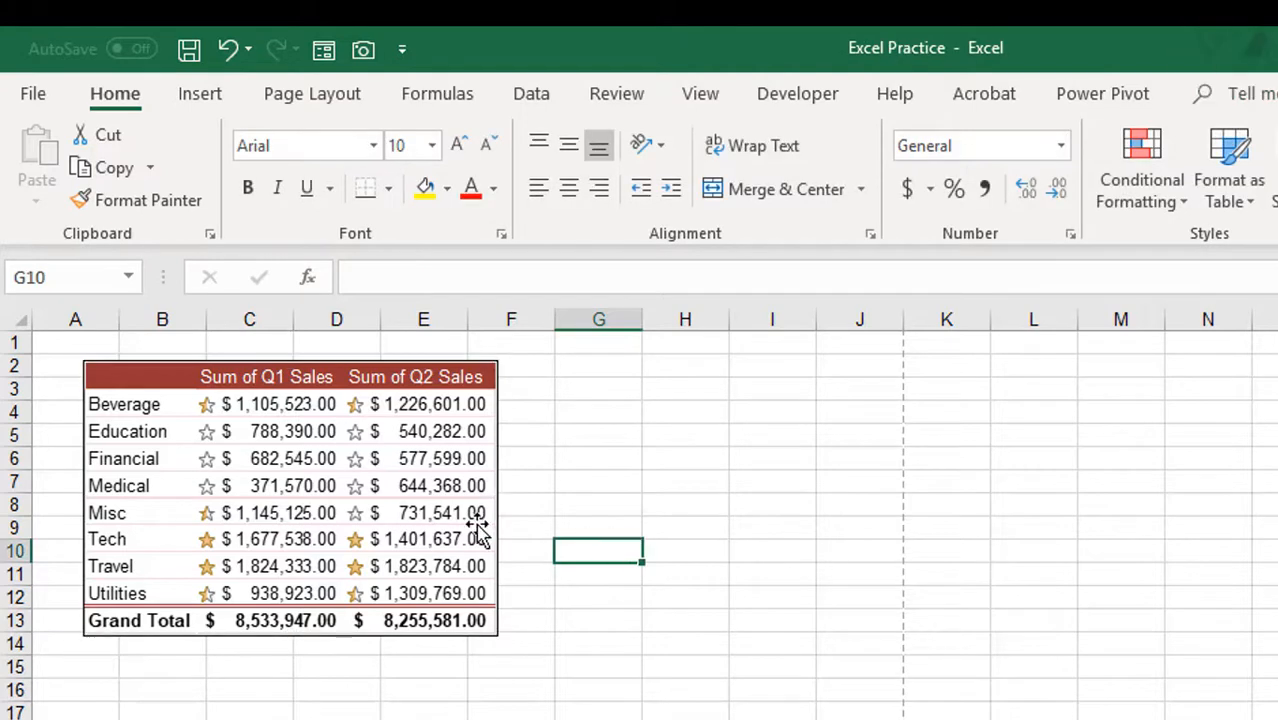
left_click(437, 523)
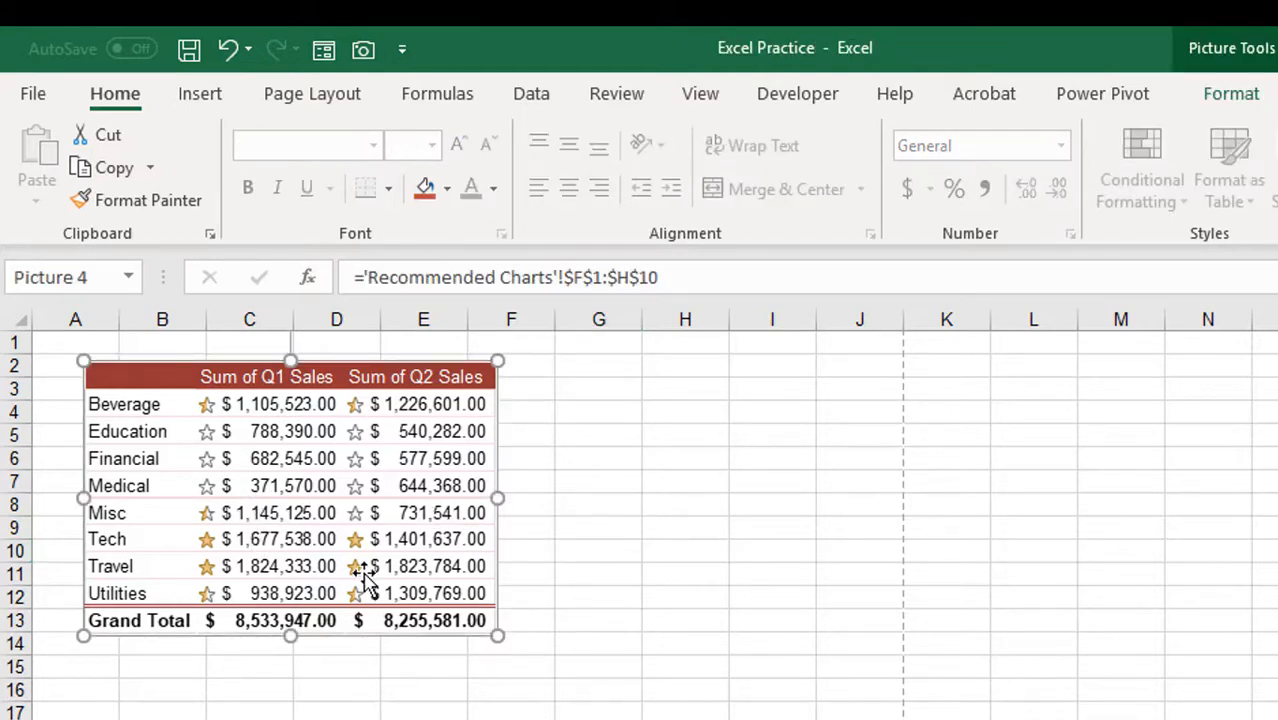